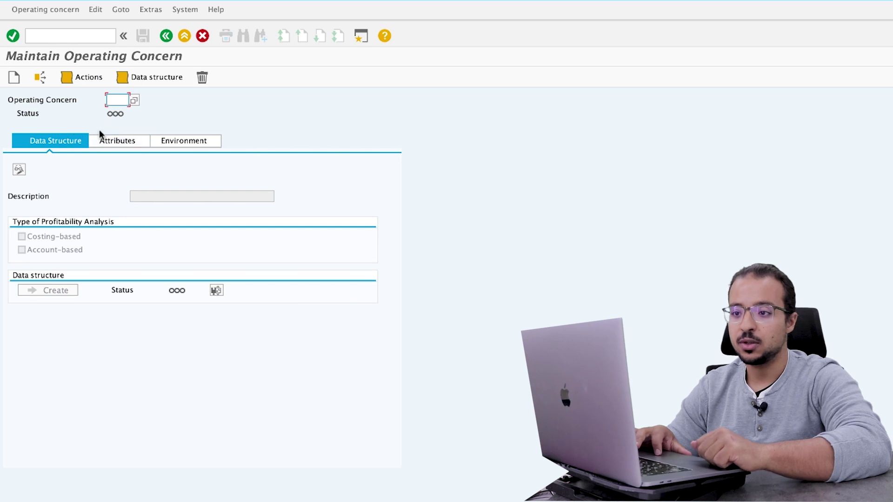
# Load operating concern AG00, switch it to change mode accepting the cross-client caution, and open its data structure for editing
pyautogui.write('Ag00')
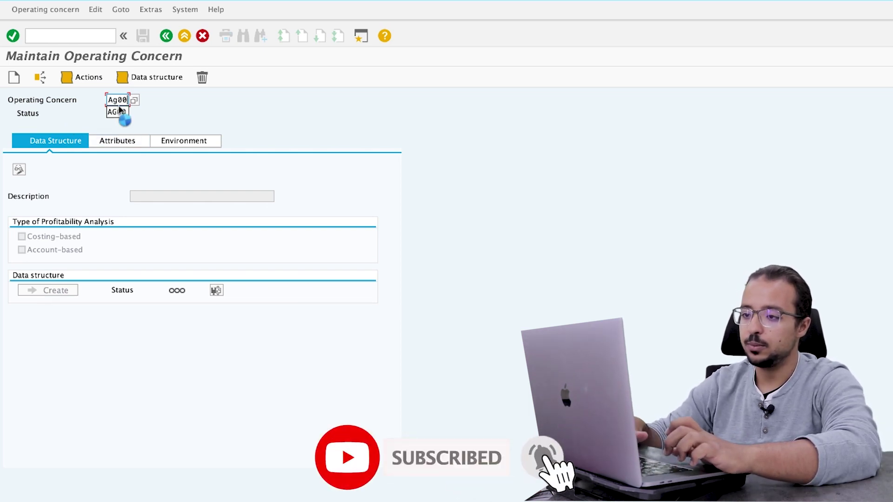
pyautogui.press('Return')
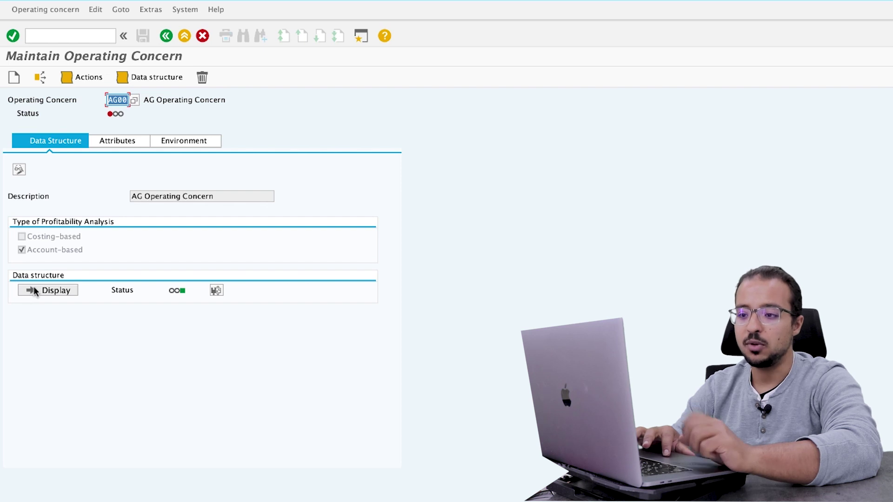
pyautogui.click(18, 171)
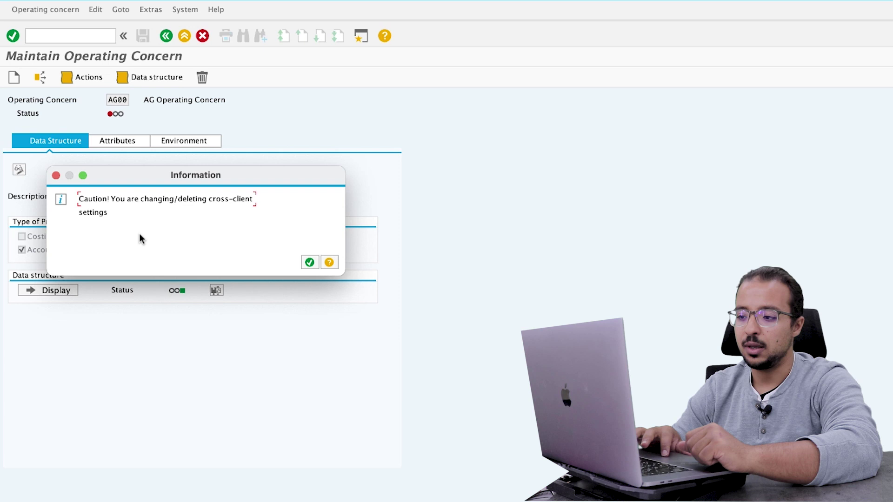
pyautogui.click(309, 263)
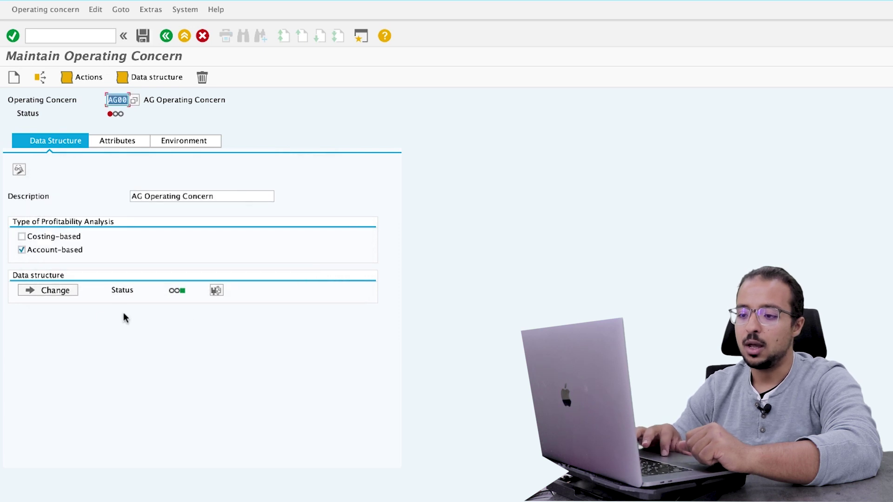
pyautogui.click(49, 291)
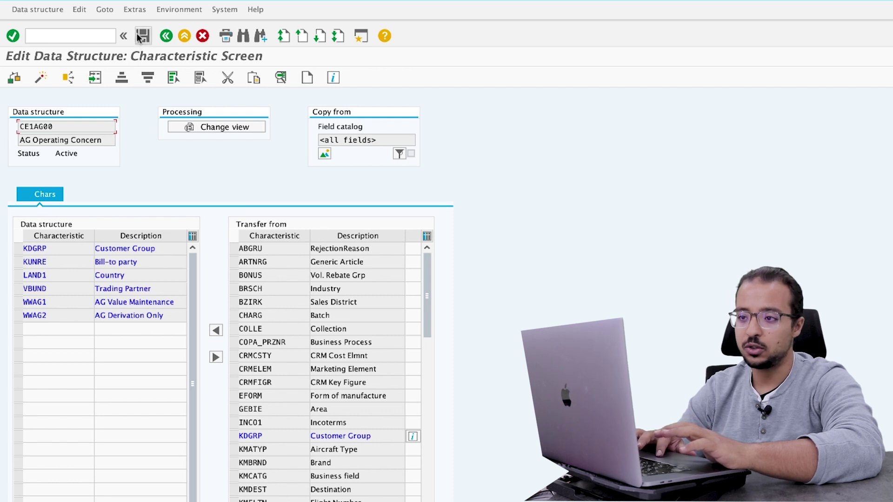
# Review the fixed characteristics of the data structure down to the end of the list and close the overview
pyautogui.click(134, 13)
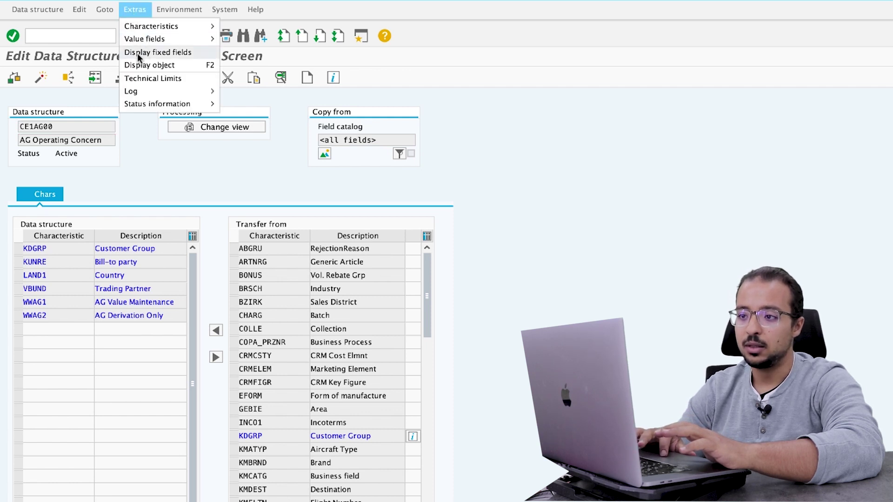
pyautogui.click(164, 55)
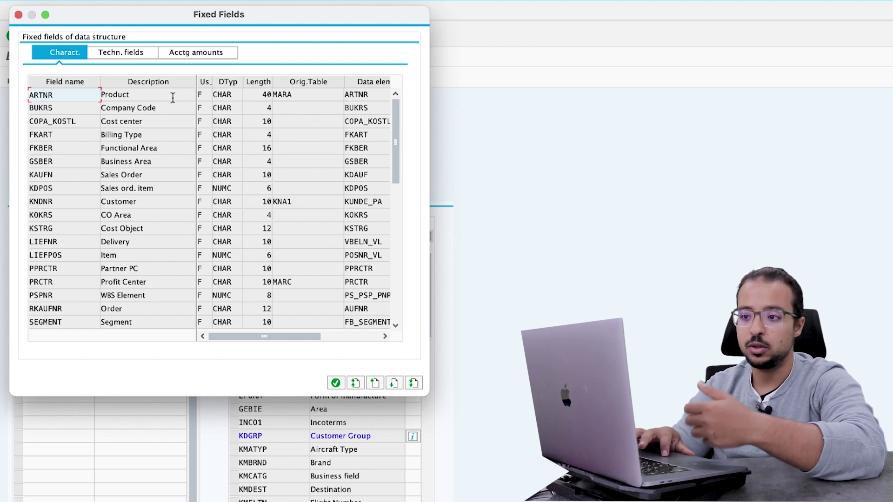
pyautogui.click(171, 174)
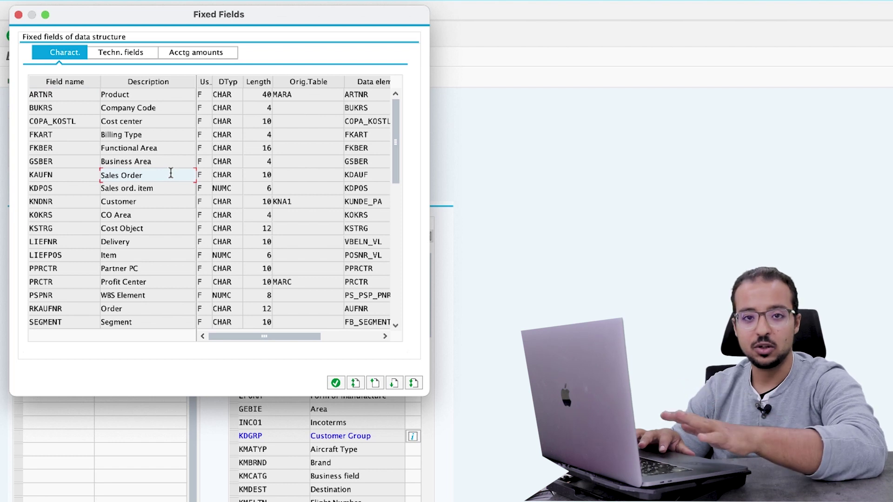
pyautogui.click(400, 207)
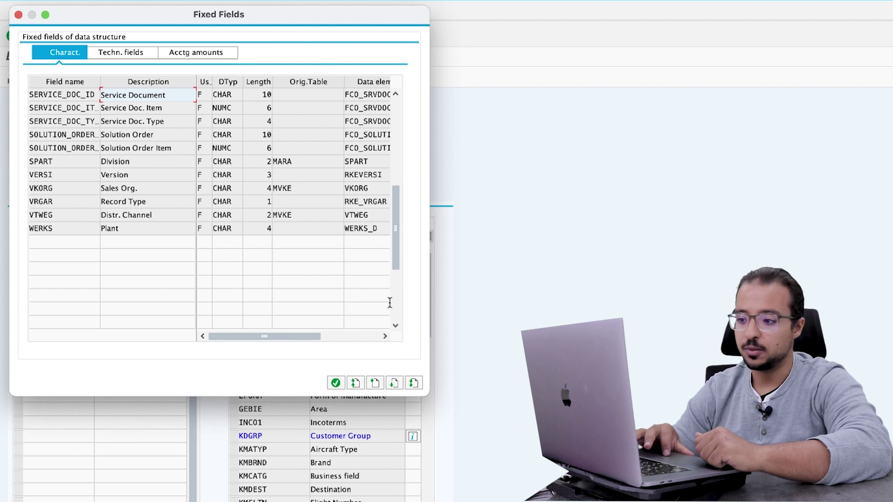
pyautogui.click(336, 383)
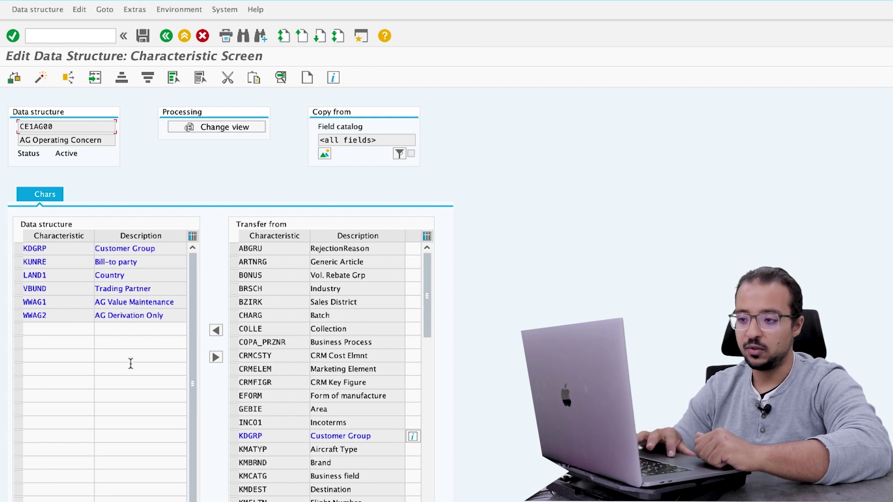
# Examine the characteristics available for transfer through the end of the list, briefly marking and unmarking ARTNRG and BONUS
pyautogui.moveTo(234, 262); pyautogui.dragTo(234, 275)
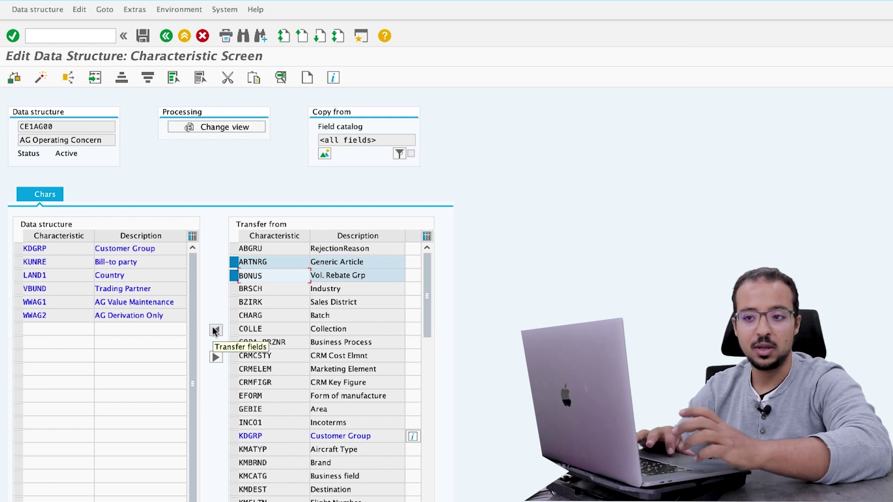
pyautogui.click(235, 264)
pyautogui.click(235, 262)
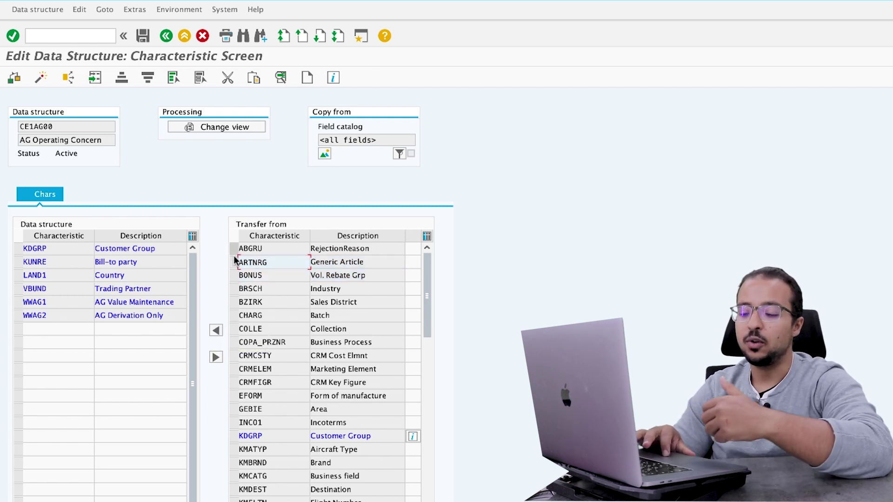
pyautogui.click(424, 356)
pyautogui.click(428, 472)
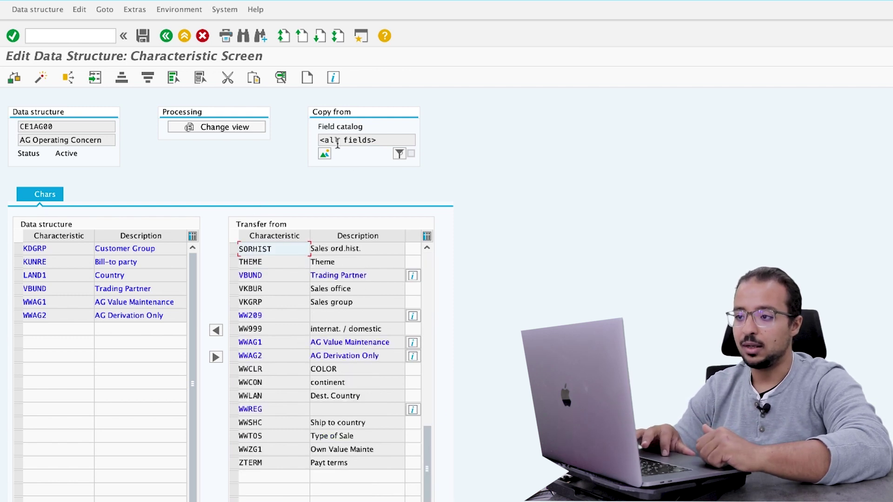
# Start creating a characteristic transferred from an SAP table, using KNB1 as the reference table
pyautogui.click(306, 78)
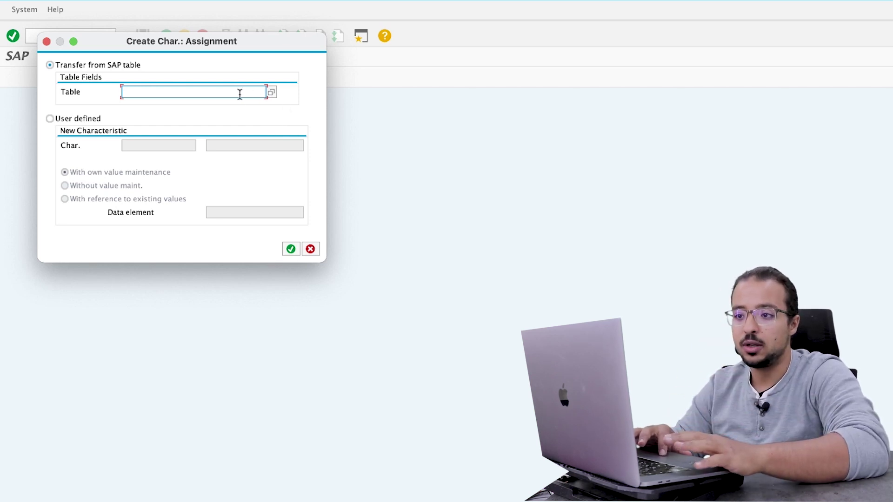
pyautogui.click(271, 92)
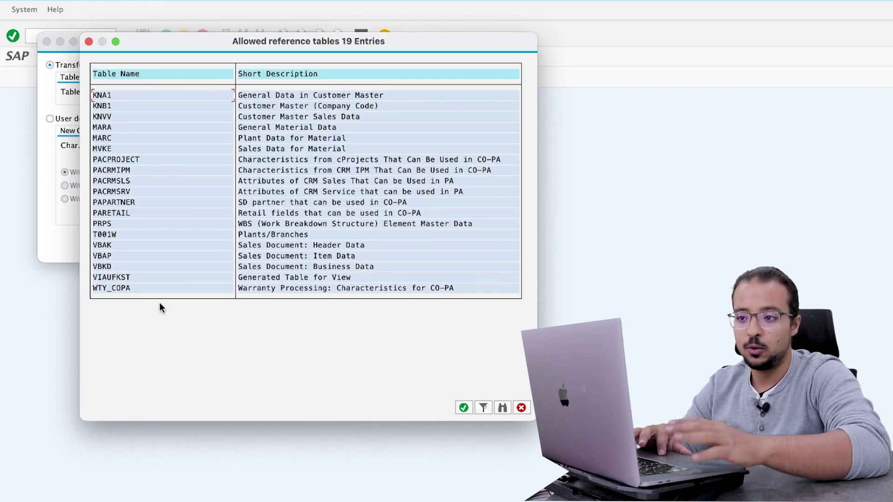
pyautogui.doubleClick(135, 105)
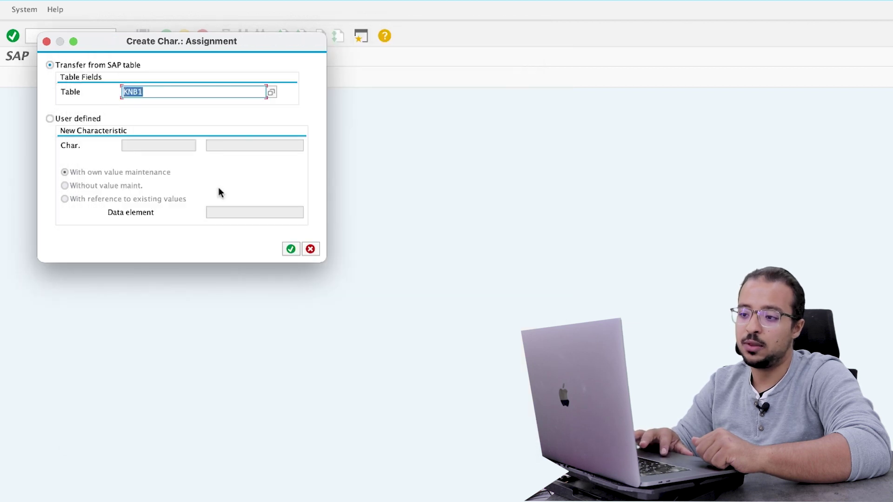
pyautogui.click(291, 249)
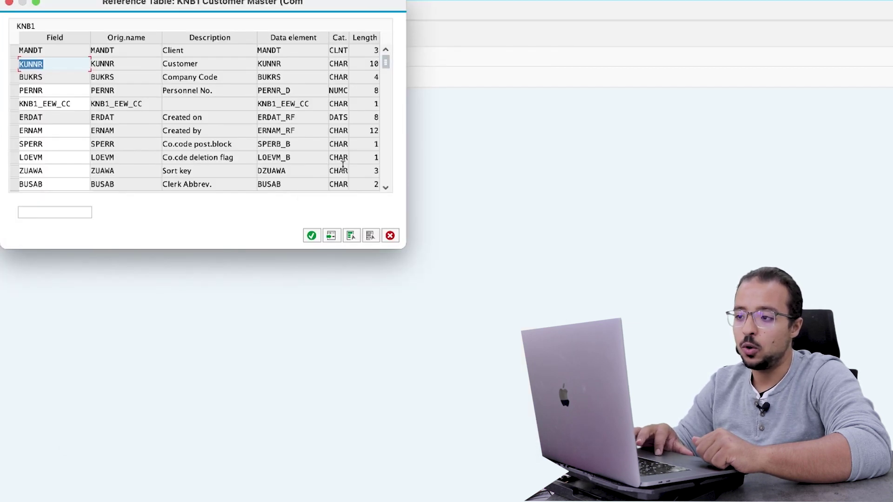
# Choose field EIKTO (Acct at cust.) from KNB1, inspect its characteristic definition, and return to the data structure without saving
pyautogui.click(388, 135)
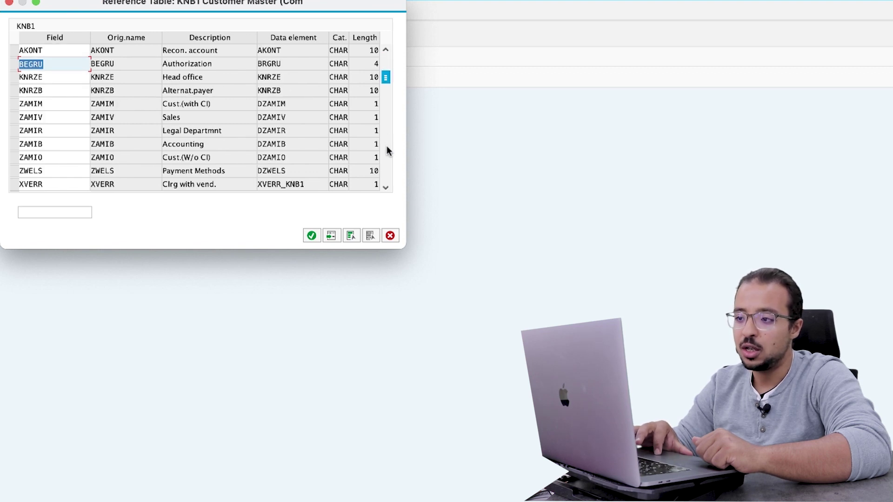
pyautogui.click(387, 146)
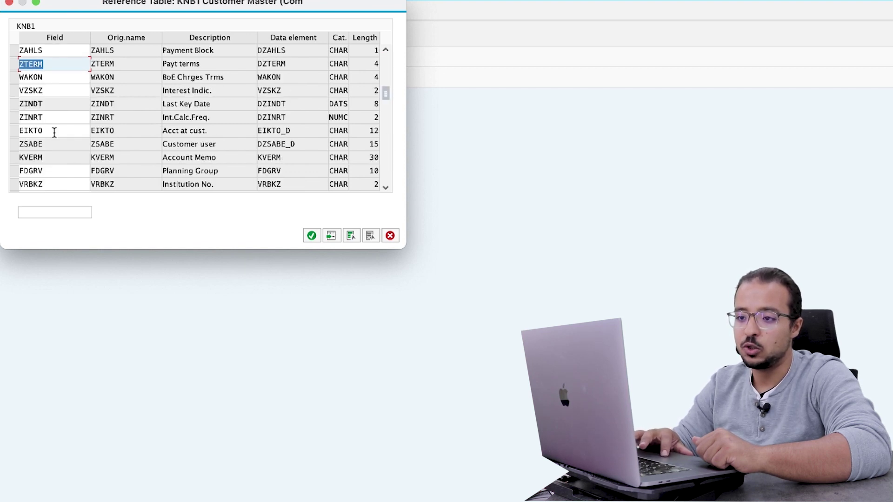
pyautogui.click(14, 131)
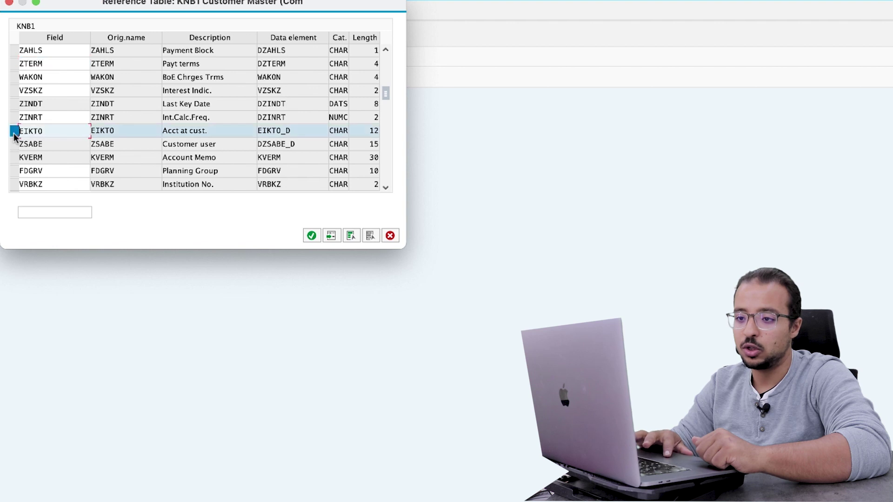
pyautogui.click(310, 235)
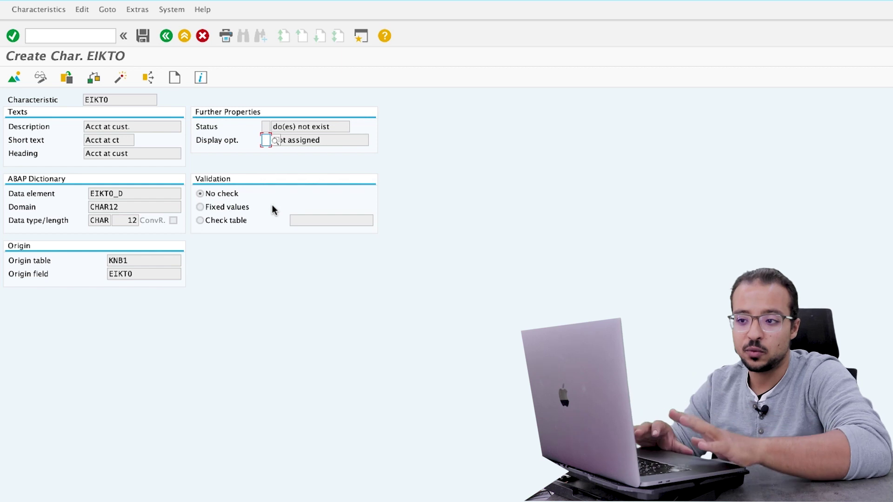
pyautogui.click(139, 194)
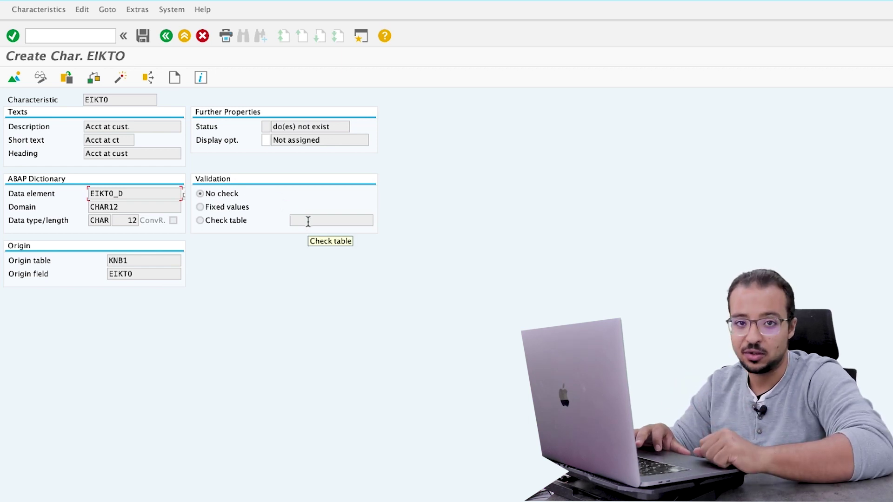
pyautogui.click(166, 37)
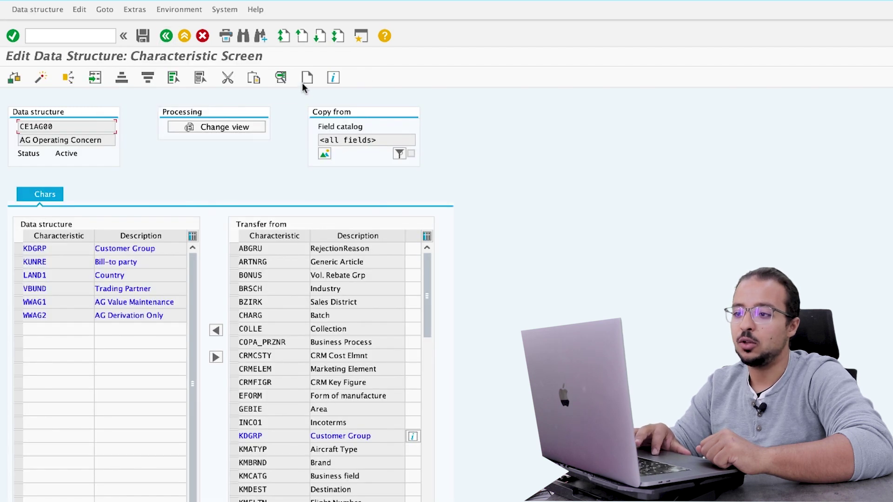
# Start a new user-defined characteristic WWRG1 with the description Region
pyautogui.click(308, 76)
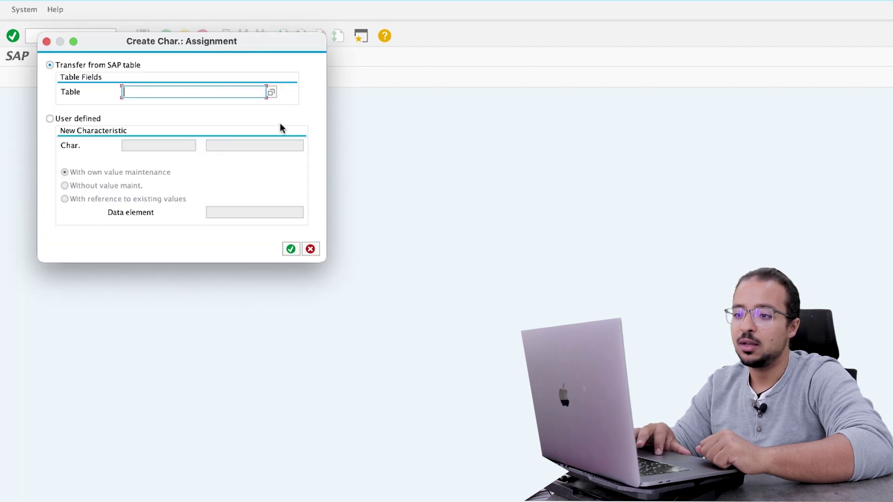
pyautogui.click(69, 118)
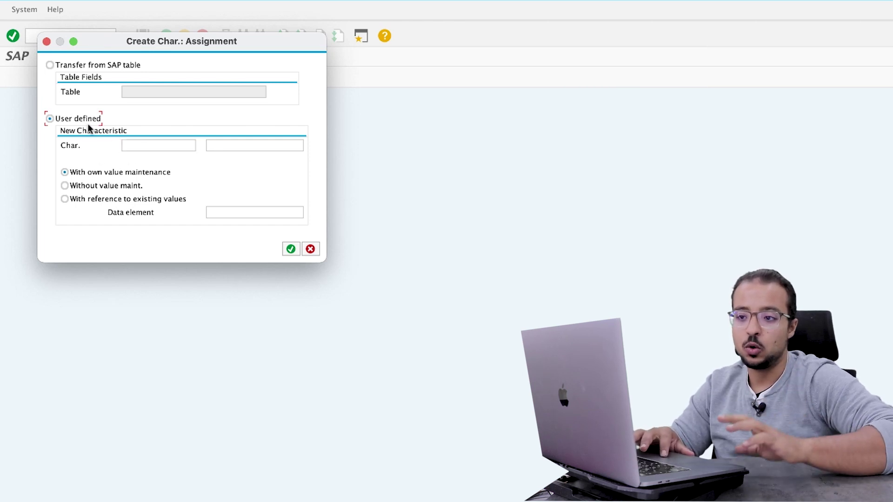
pyautogui.click(143, 143)
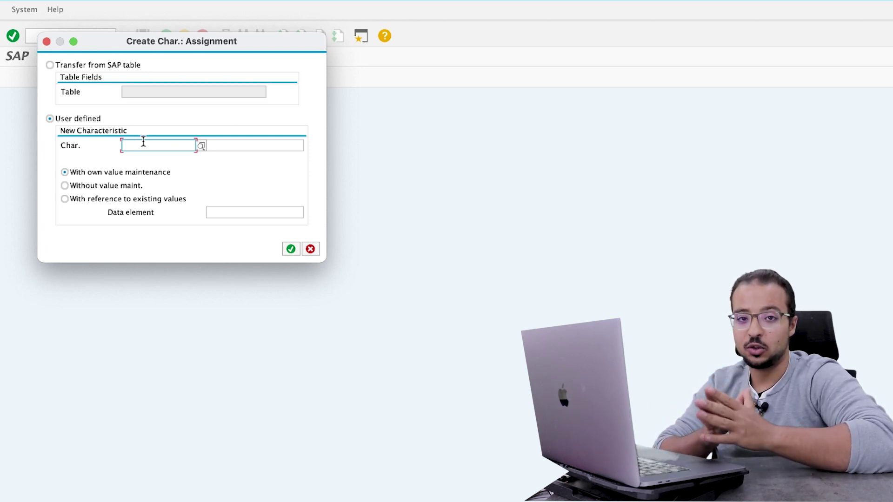
pyautogui.write('WW')
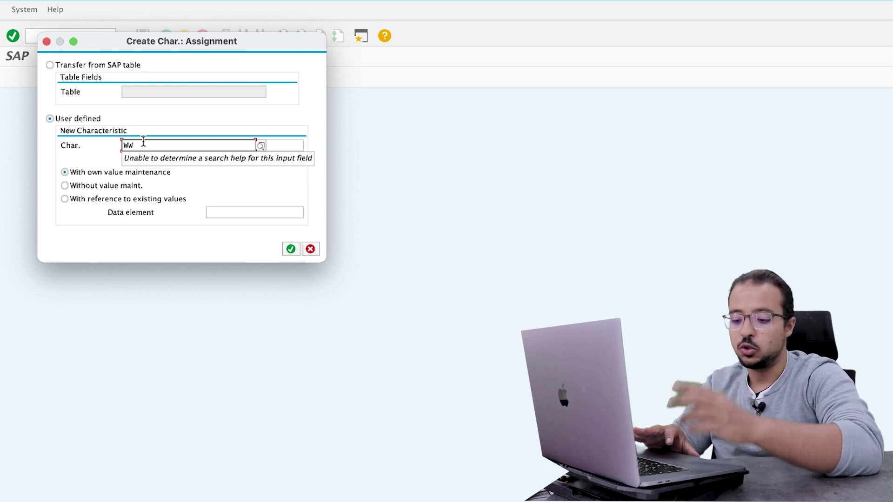
pyautogui.write('RG1')
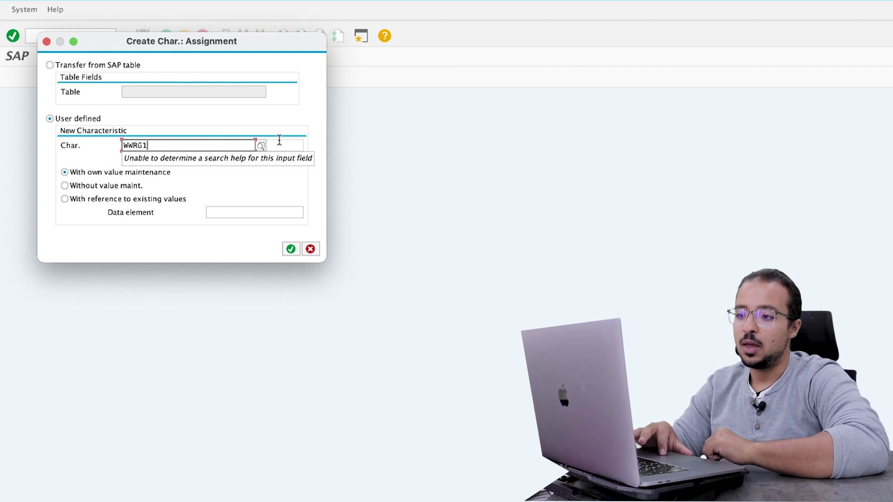
pyautogui.press('Return')
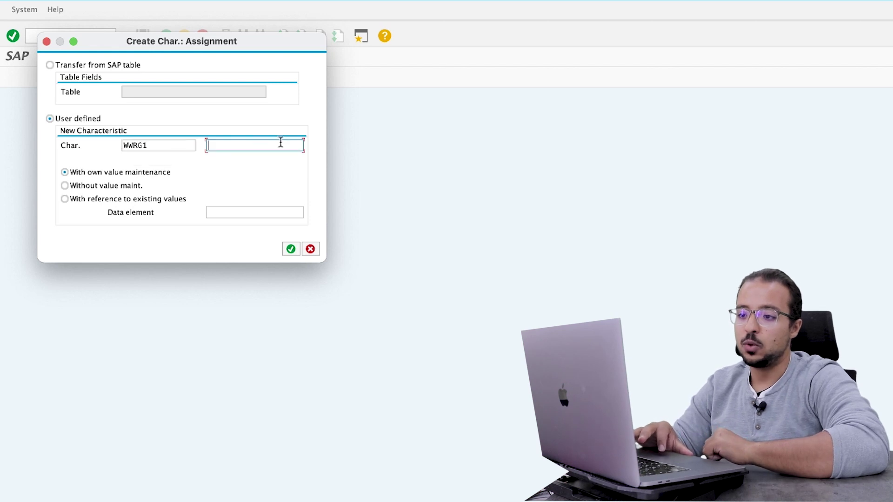
pyautogui.write('R')
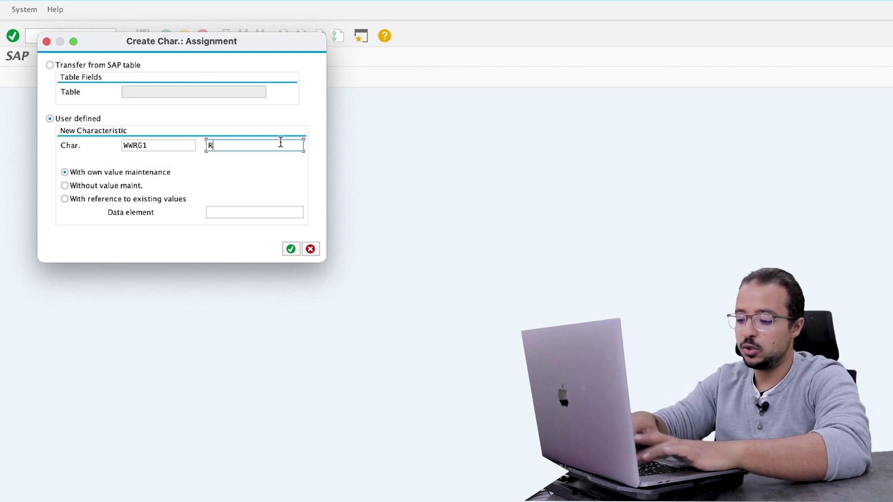
pyautogui.write('egion')
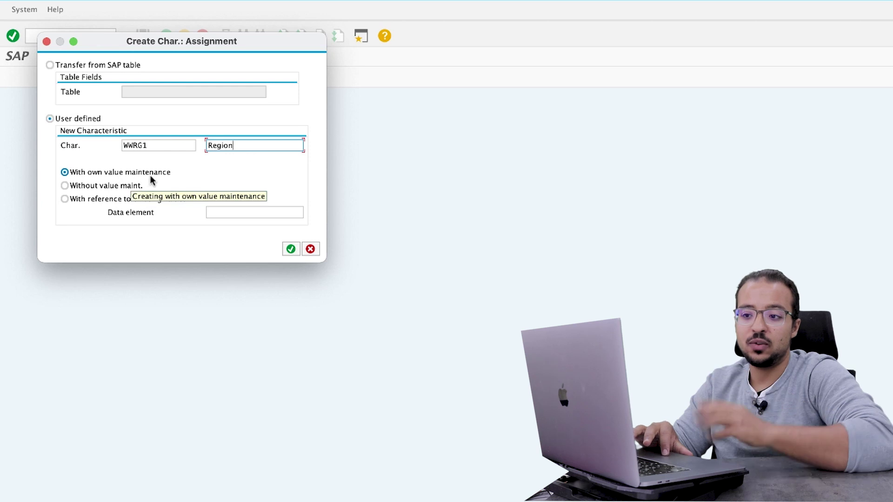
# Try the options without value maintenance and with reference to existing values, and switch back to own value maintenance
pyautogui.click(113, 186)
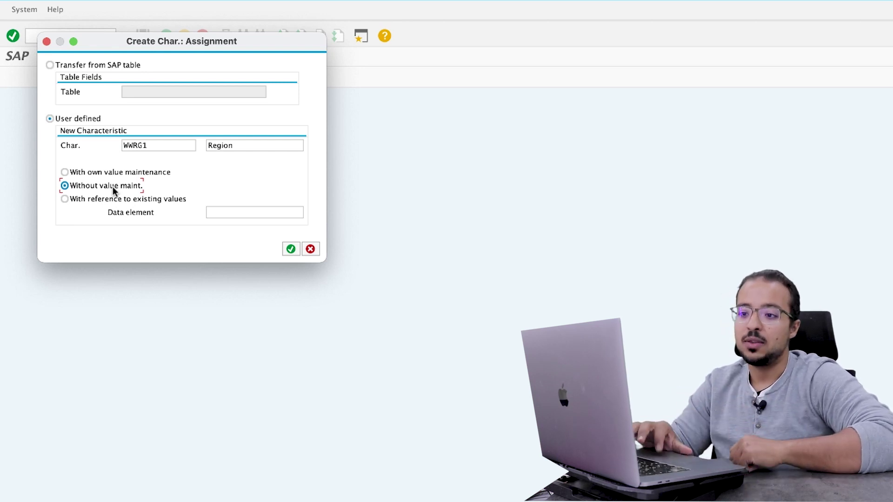
pyautogui.click(150, 198)
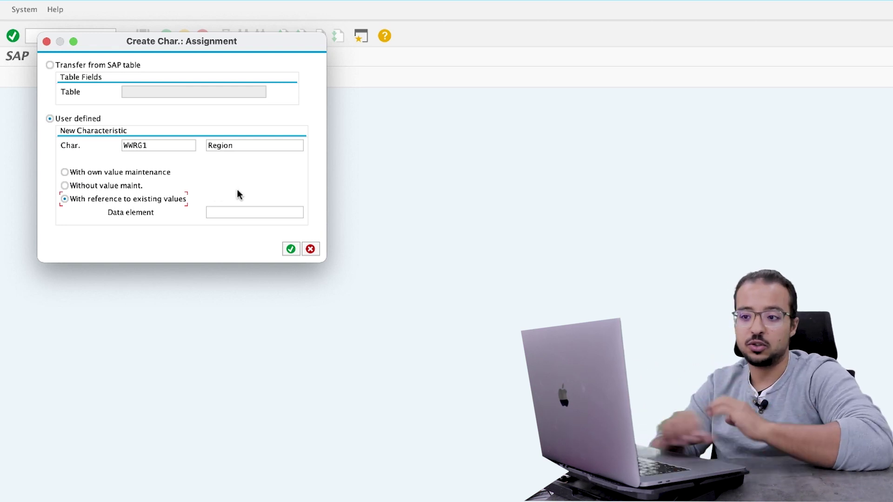
pyautogui.click(247, 211)
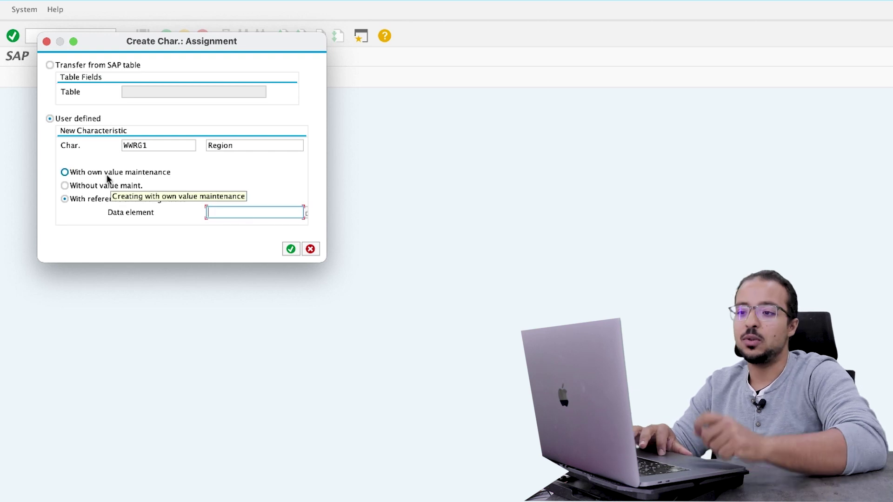
pyautogui.click(93, 172)
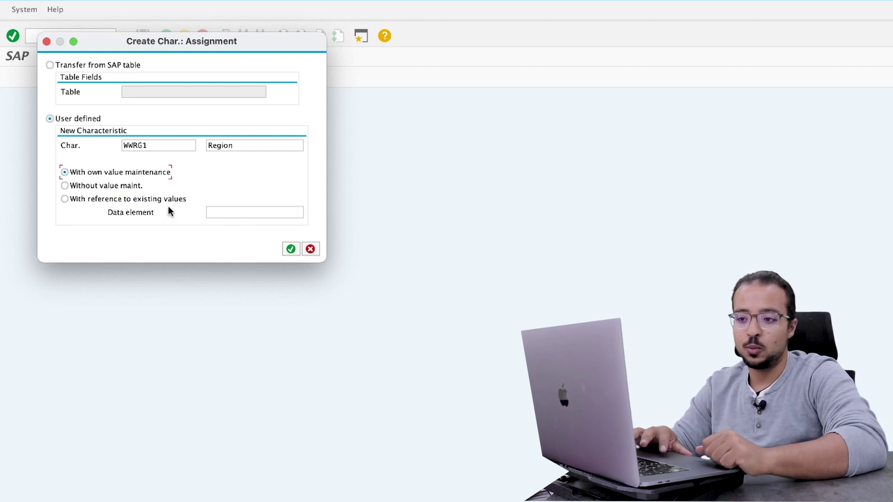
# Accept own value maintenance for characteristic WWRG1 and enter Region as both its short text and heading
pyautogui.click(290, 249)
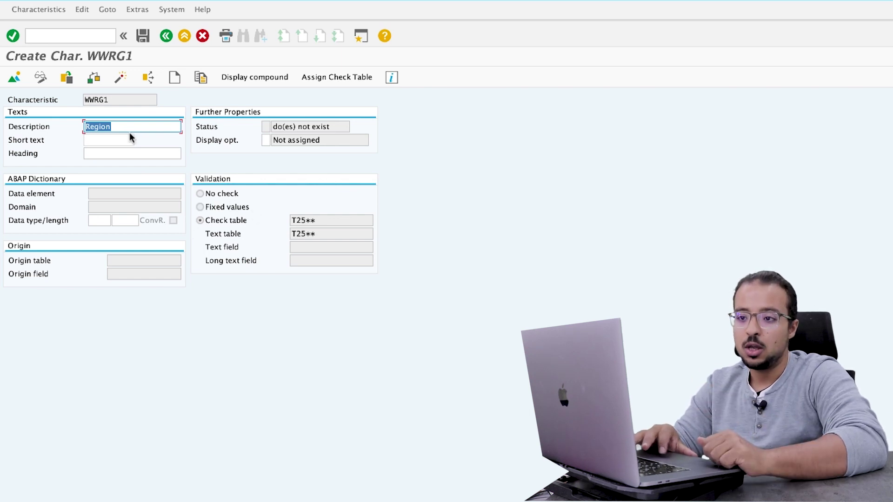
pyautogui.click(105, 141)
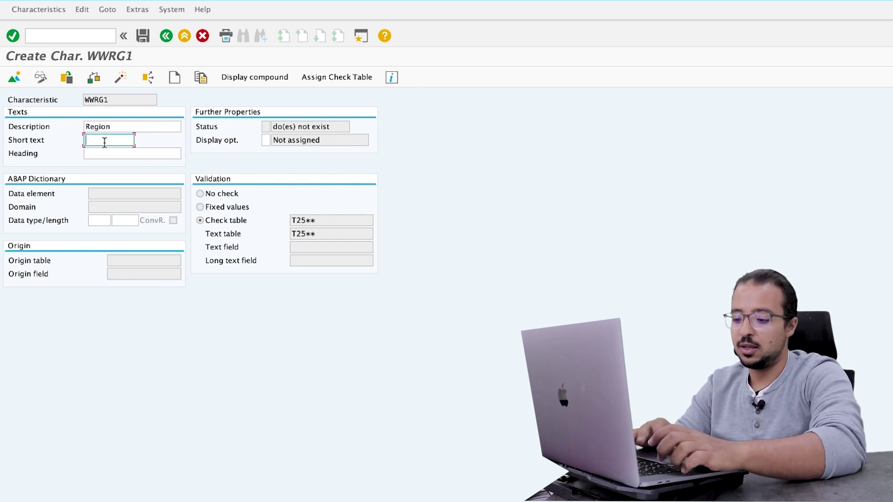
pyautogui.write('Region')
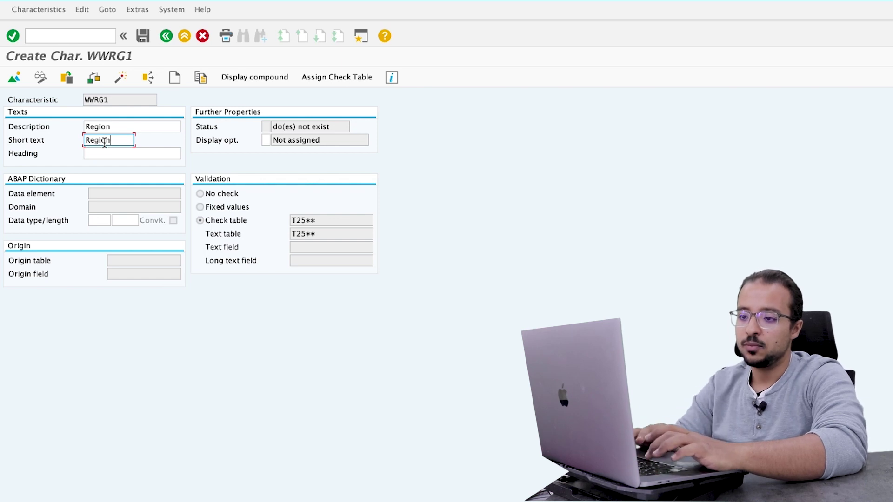
pyautogui.click(118, 152)
pyautogui.write('Reg')
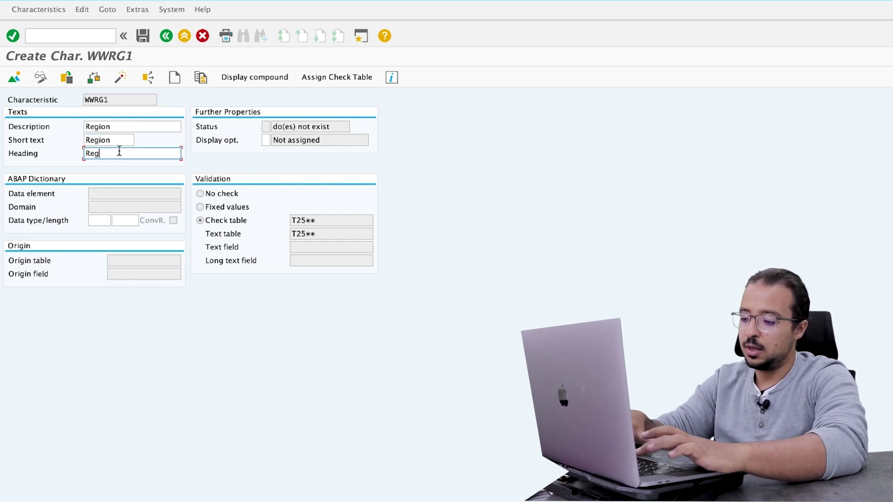
pyautogui.write('ion')
# Set the characteristic's data type to CHAR with length 5 and save it with automatic numbering of the new check tables
pyautogui.click(100, 220)
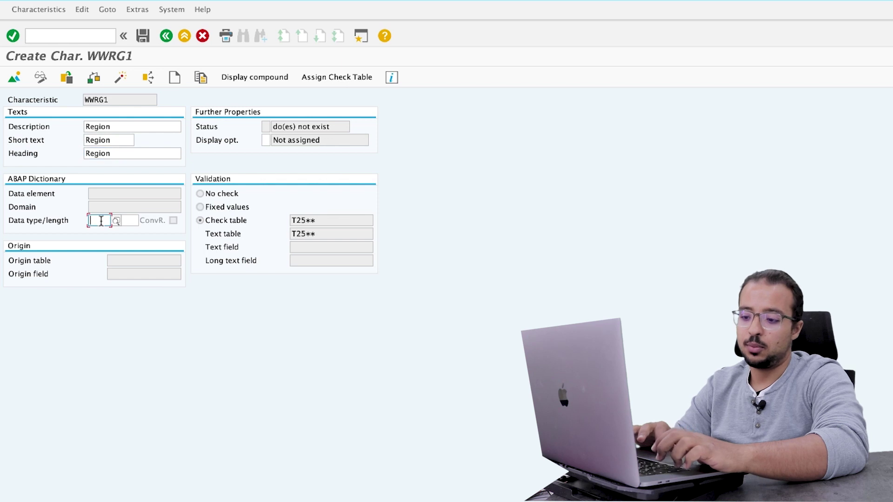
pyautogui.write('CHAR')
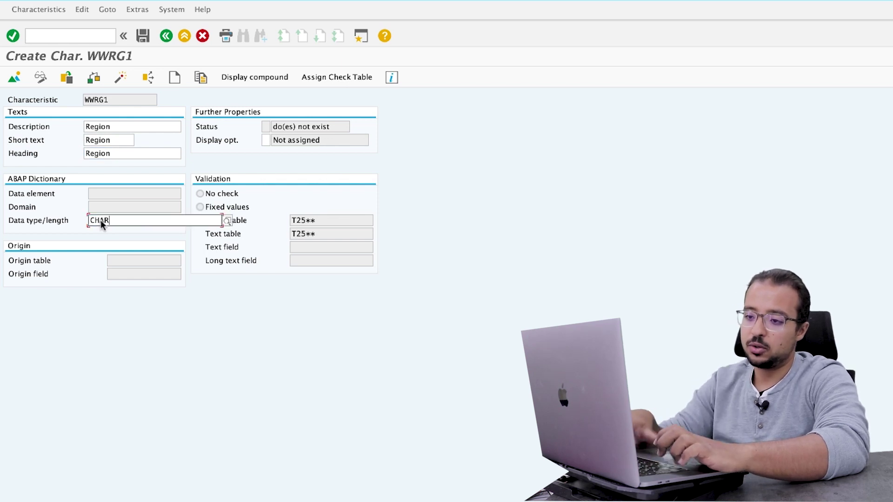
pyautogui.click(124, 221)
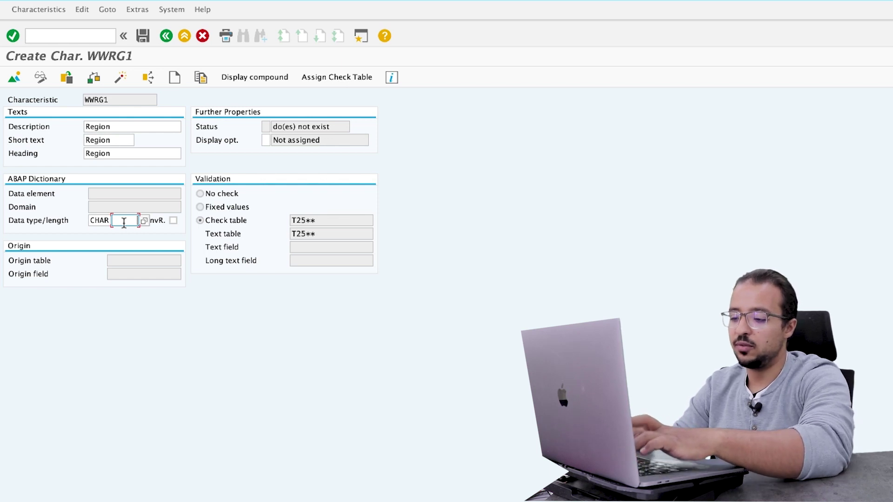
pyautogui.write('5')
pyautogui.press('Return')
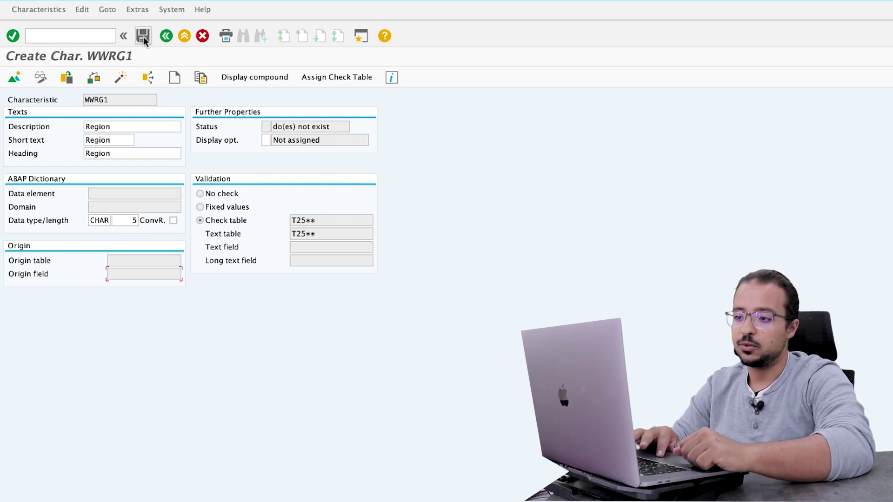
pyautogui.click(144, 36)
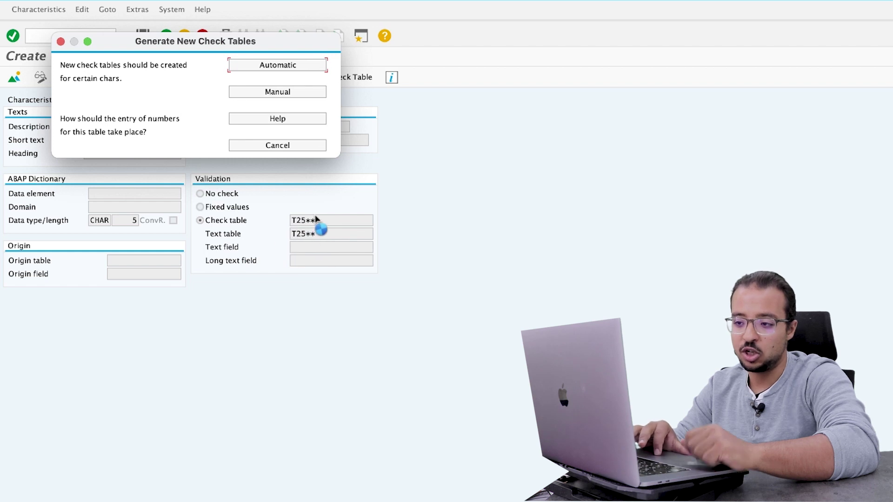
pyautogui.click(280, 65)
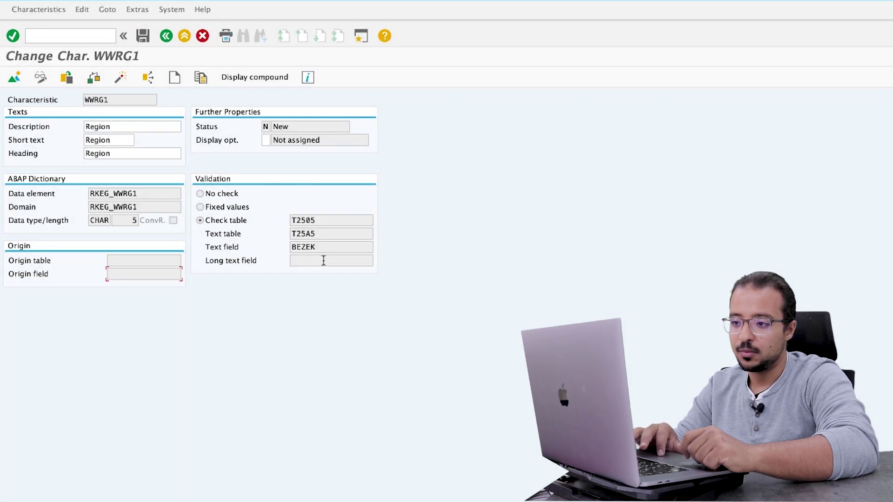
# Examine the check table, text table and text field generated in the validation settings of WWRG1
pyautogui.moveTo(322, 221); pyautogui.dragTo(285, 222)
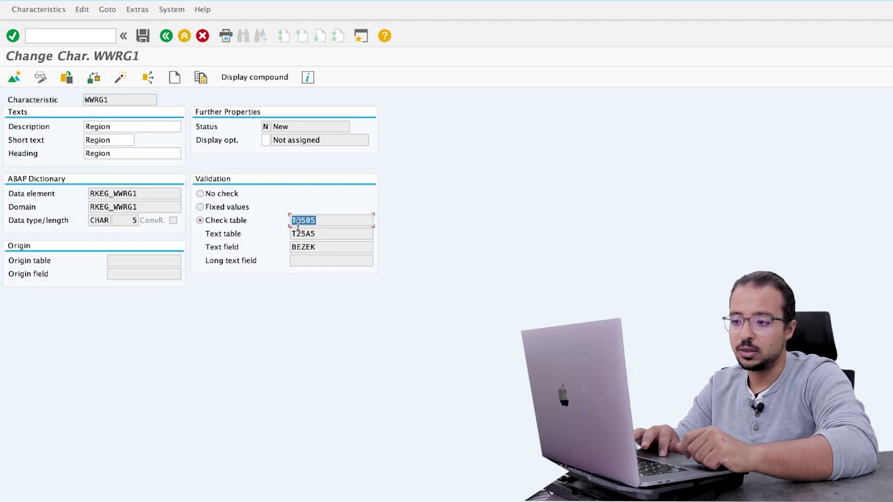
pyautogui.moveTo(322, 221); pyautogui.dragTo(280, 220)
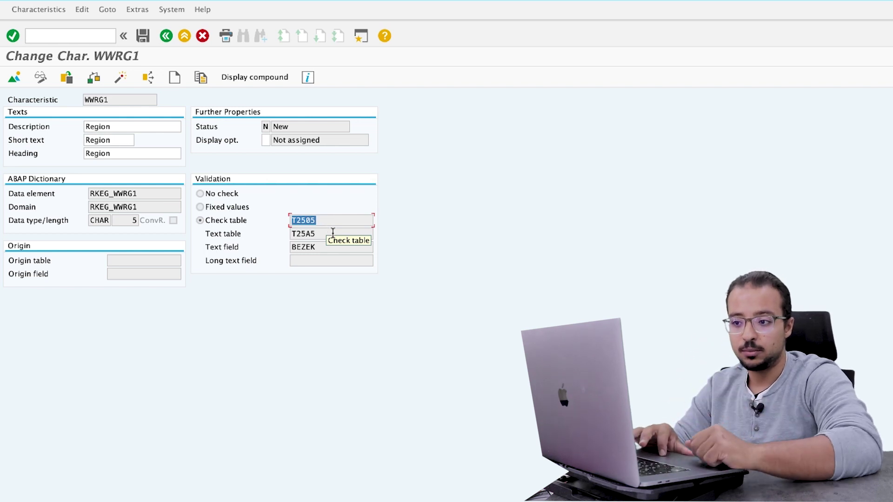
pyautogui.press('Tab')
pyautogui.press('Tab')
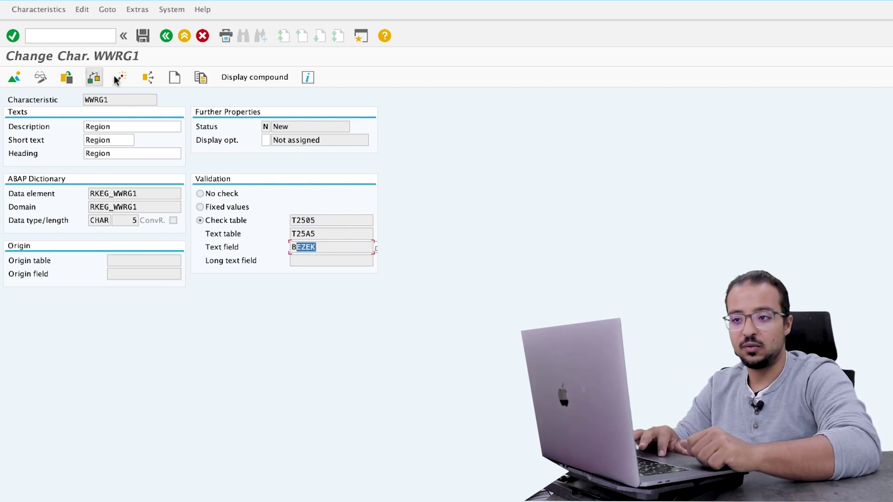